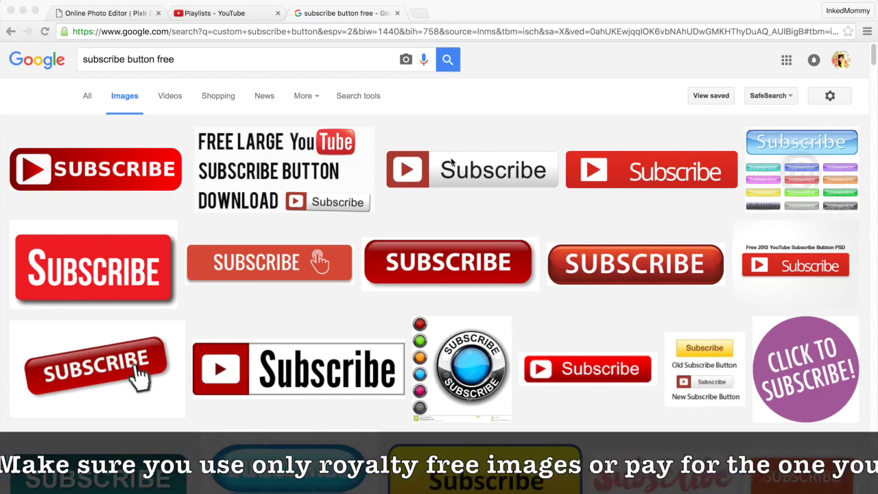
- Scroll the 'subscribe button free' results to find the red hand-drawn SUBSCRIBE image
scroll(457, 192, down, 10)
scroll(457, 191, down, 6)
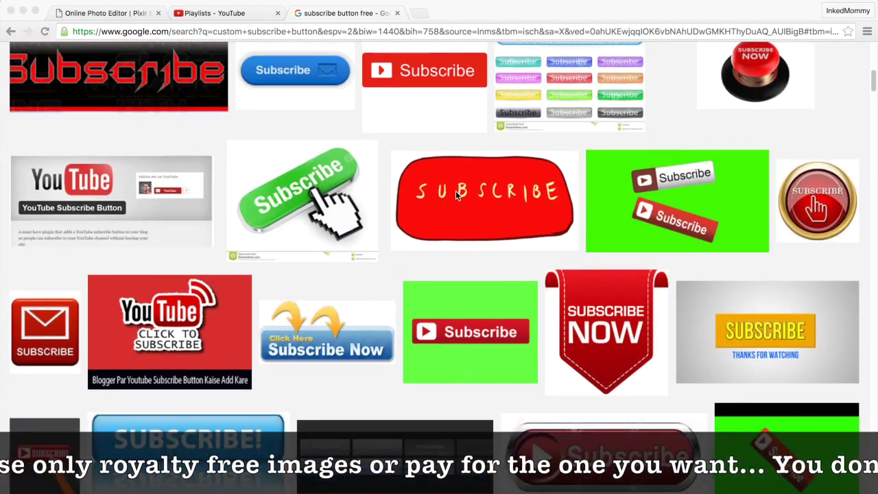
scroll(455, 195, down, 5)
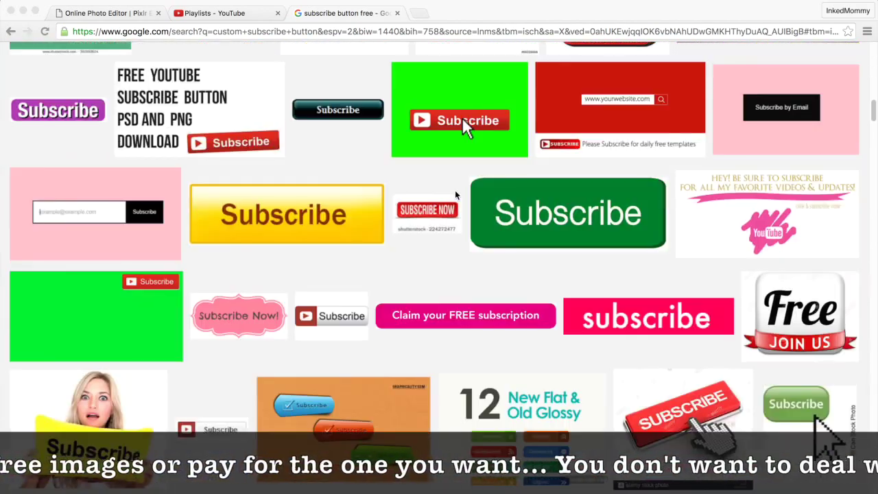
scroll(446, 340, down, 6)
scroll(444, 335, up, 20)
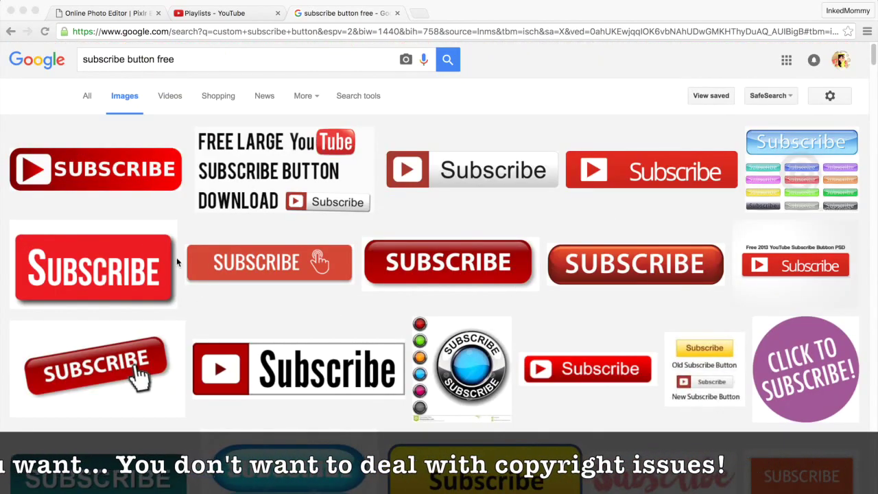
scroll(494, 320, down, 3)
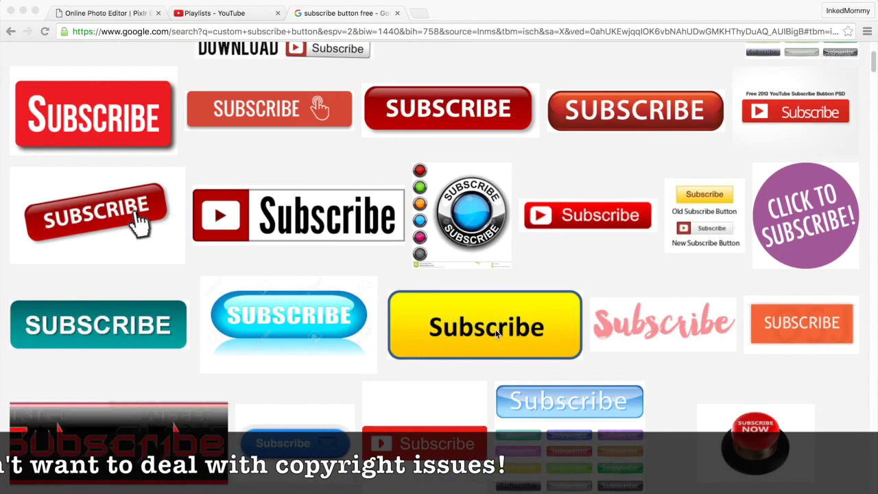
scroll(497, 334, up, 3)
scroll(496, 334, down, 4)
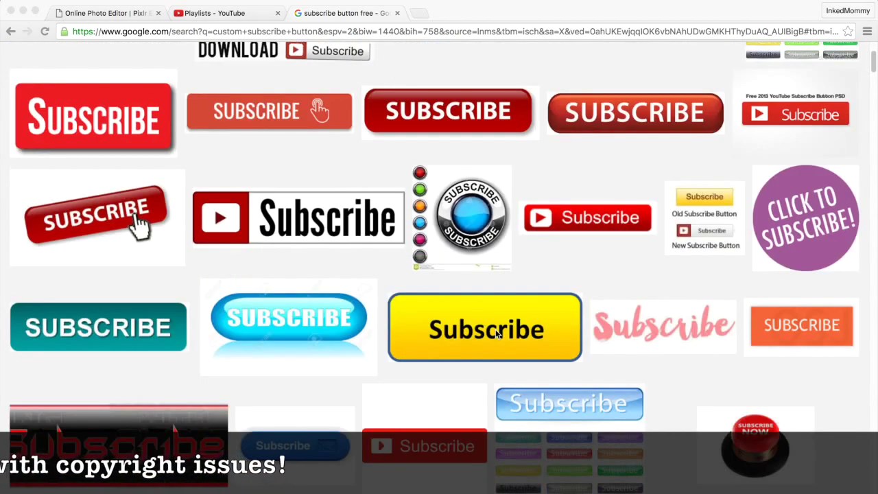
scroll(466, 325, down, 5)
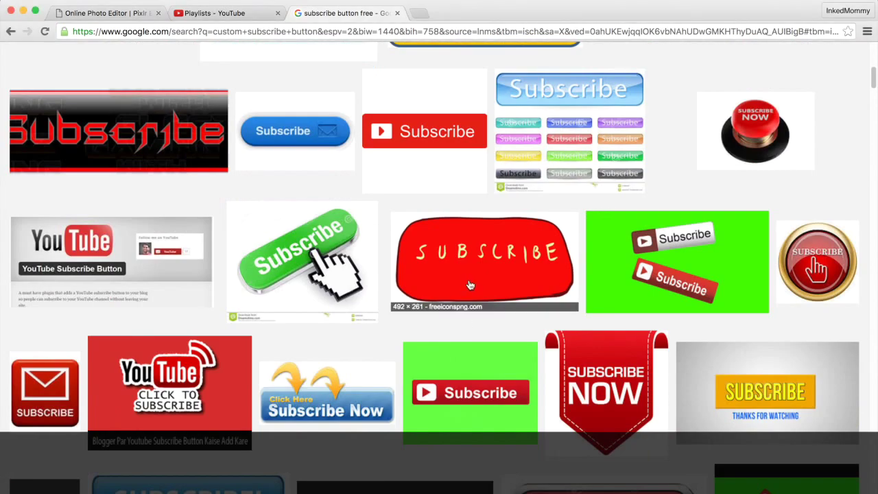
- Open the hand-drawn SUBSCRIBE image, then quit Preview to return to the freeiconspng page
click(473, 283)
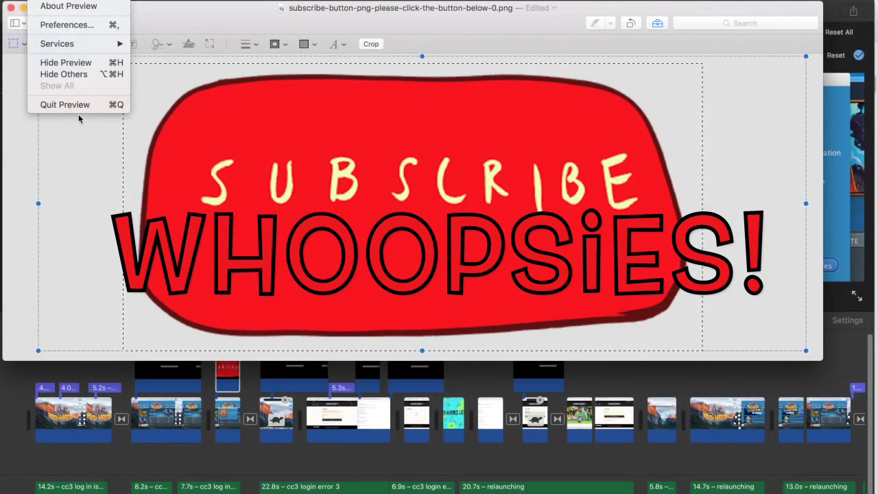
click(69, 104)
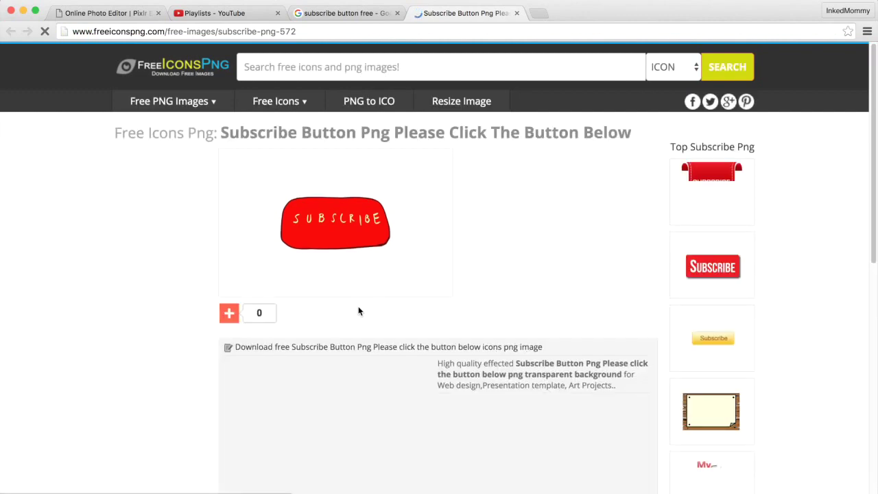
right_click(349, 232)
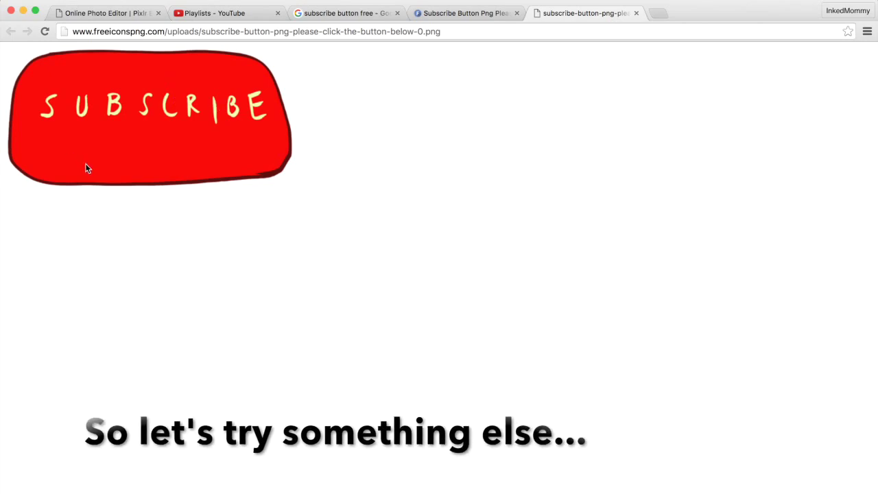
click(636, 13)
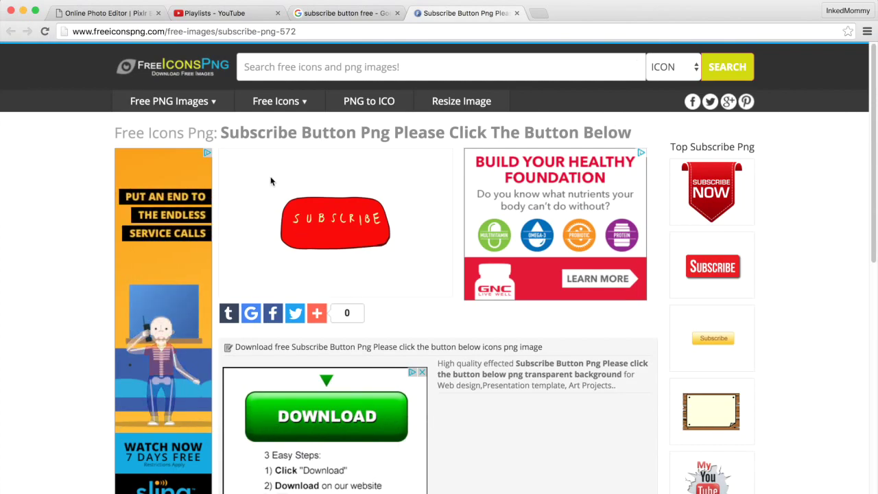
- Screenshot the region around the red SUBSCRIBE button and enlarge its Preview window
key(shift+super+4)
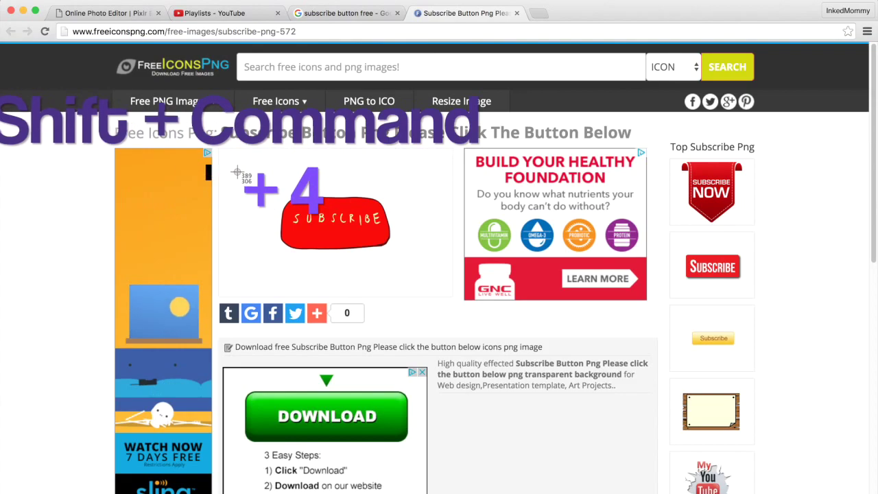
drag(241, 171, 433, 274)
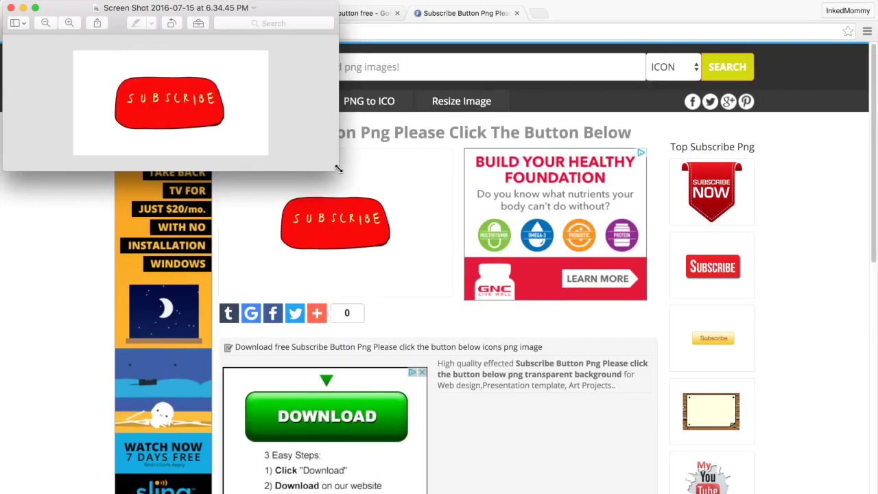
drag(338, 169, 772, 421)
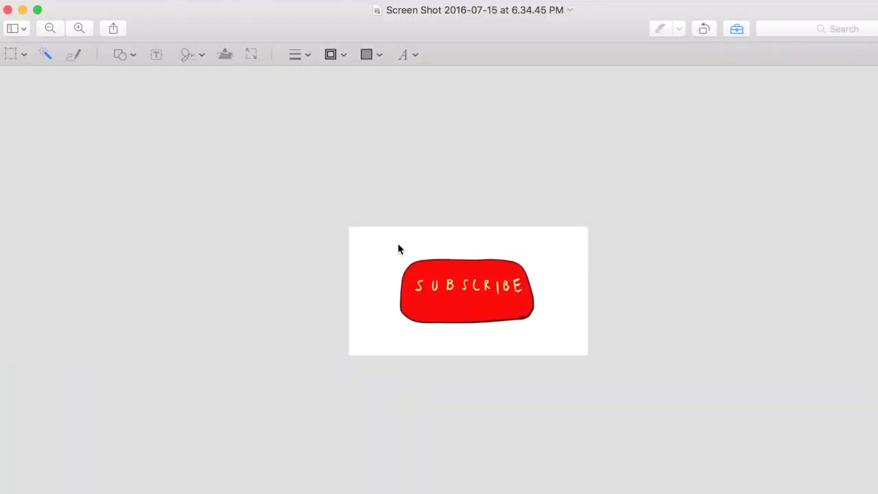
- Remove the screenshot's white background so the red button sits on transparency, and save it
drag(398, 248, 602, 352)
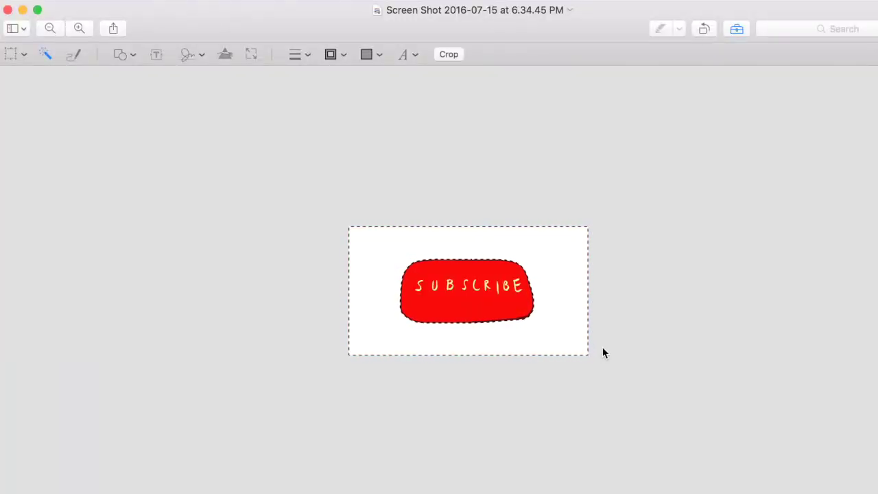
key(Delete)
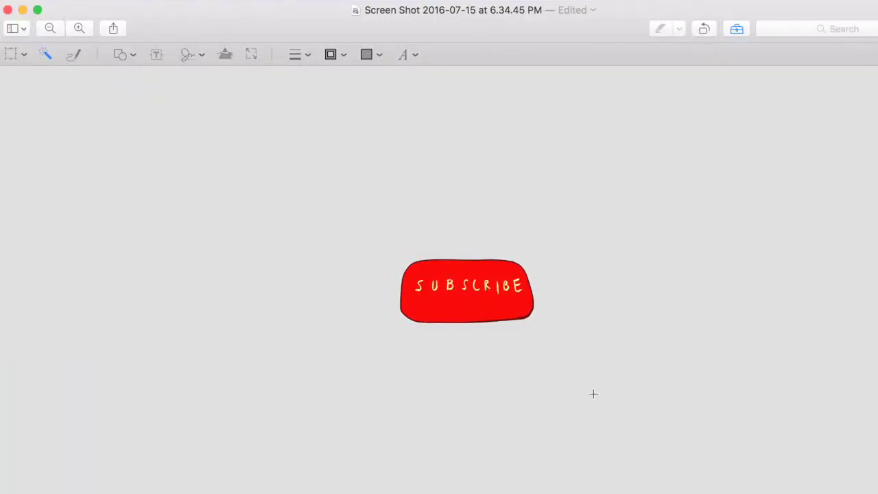
key(super+a)
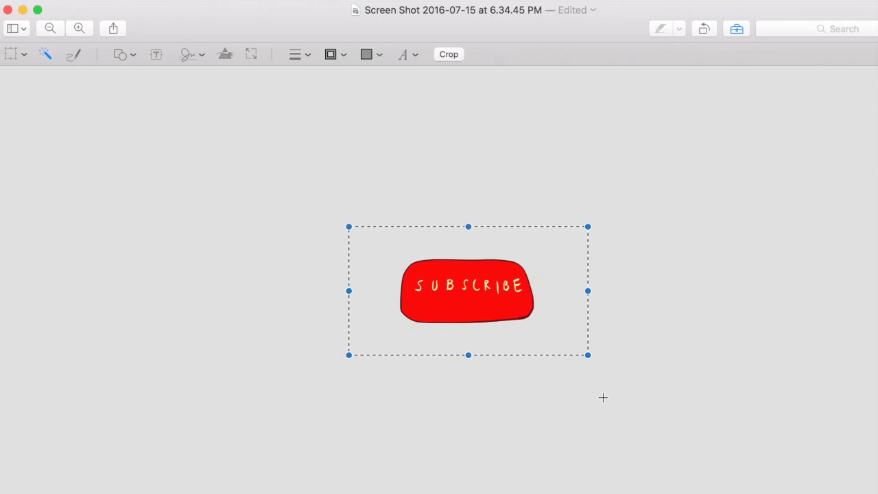
key(super+k)
key(super+s)
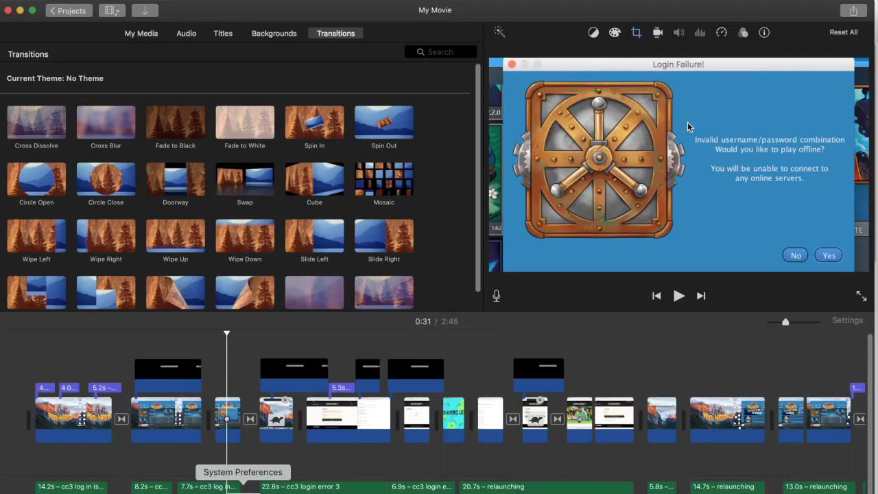
- Drag the saved SUBSCRIBE screenshot from Finder above the Login Failure clip as a 4.0 s cutaway
click(218, 488)
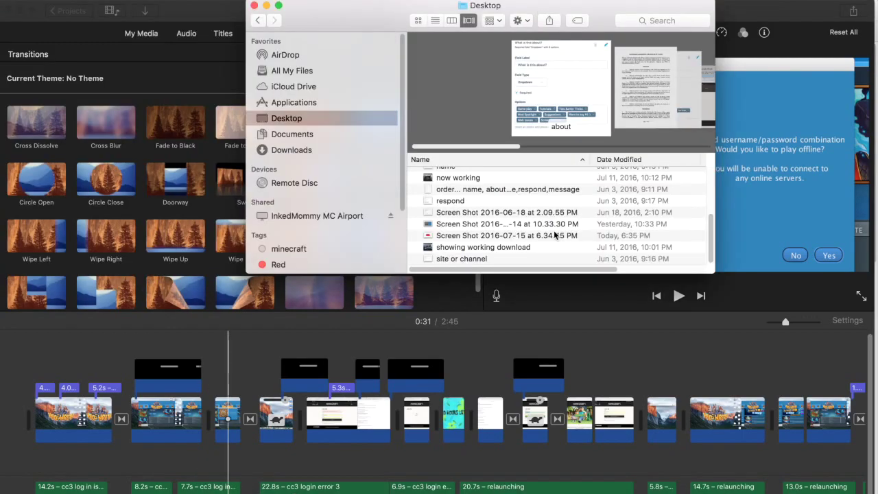
double_click(554, 236)
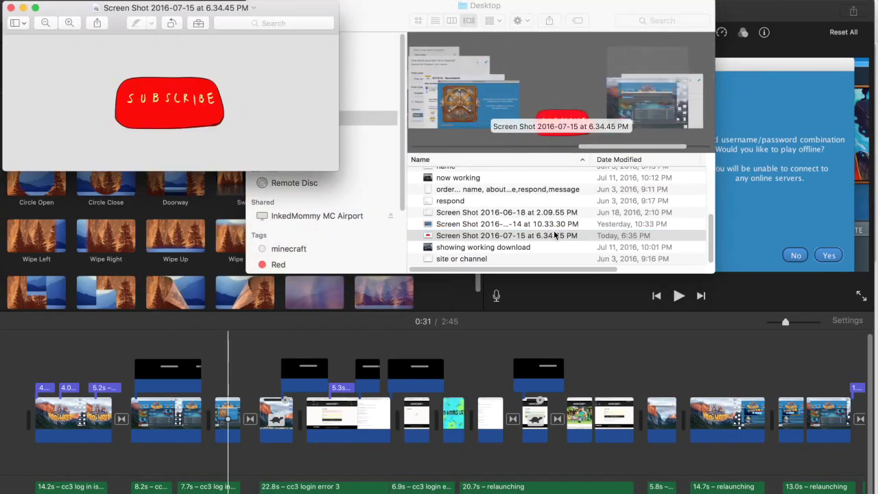
click(11, 8)
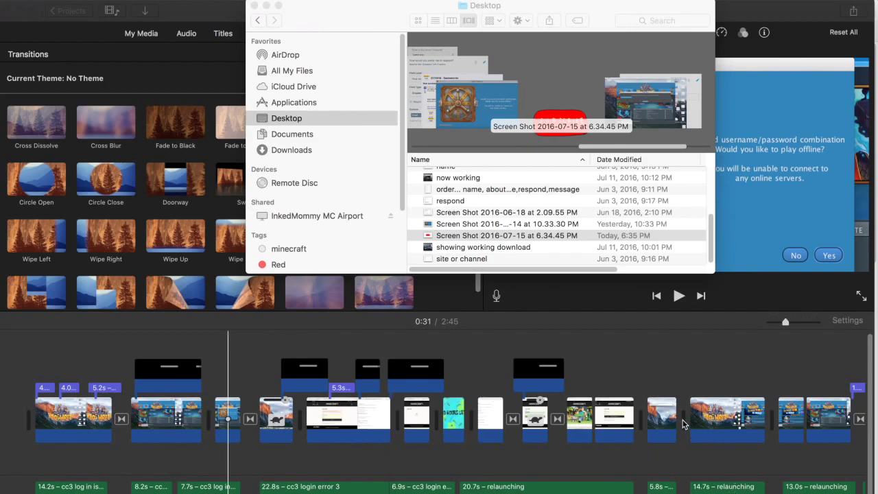
drag(483, 240, 219, 371)
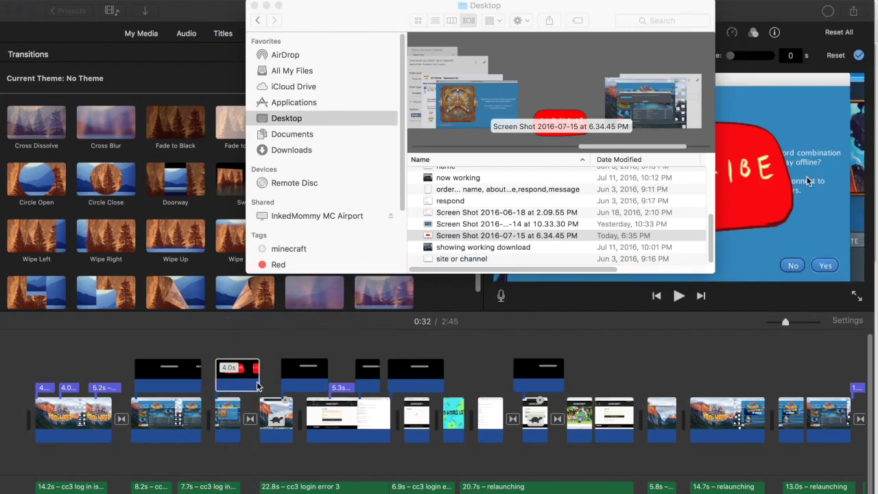
drag(261, 11, 258, 11)
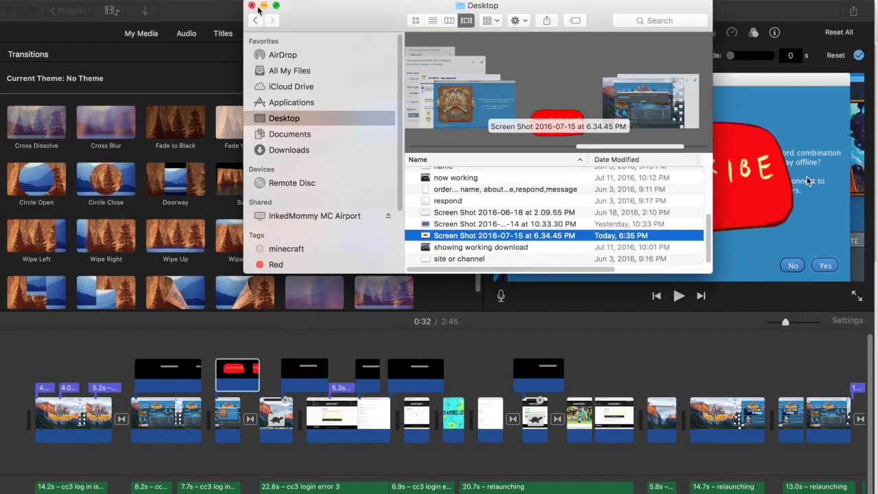
click(252, 6)
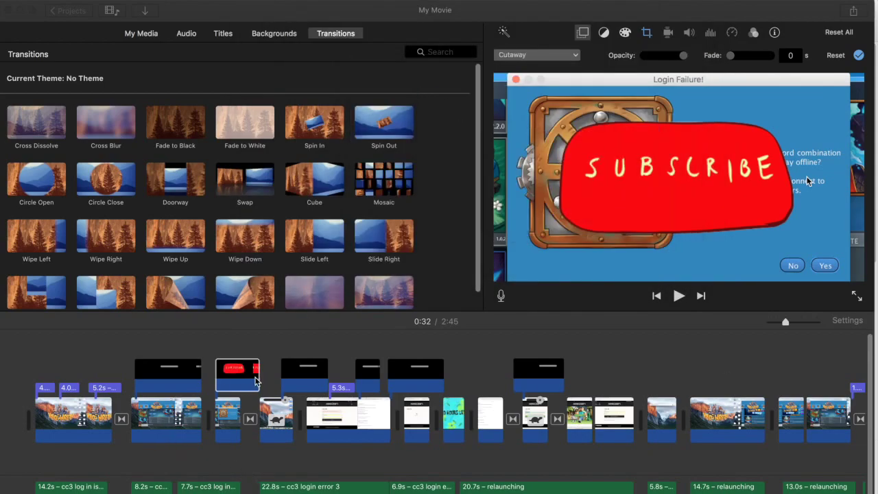
- Shorten the SUBSCRIBE cutaway and switch its overlay style to Picture in Picture
click(256, 382)
drag(259, 383, 240, 383)
click(565, 54)
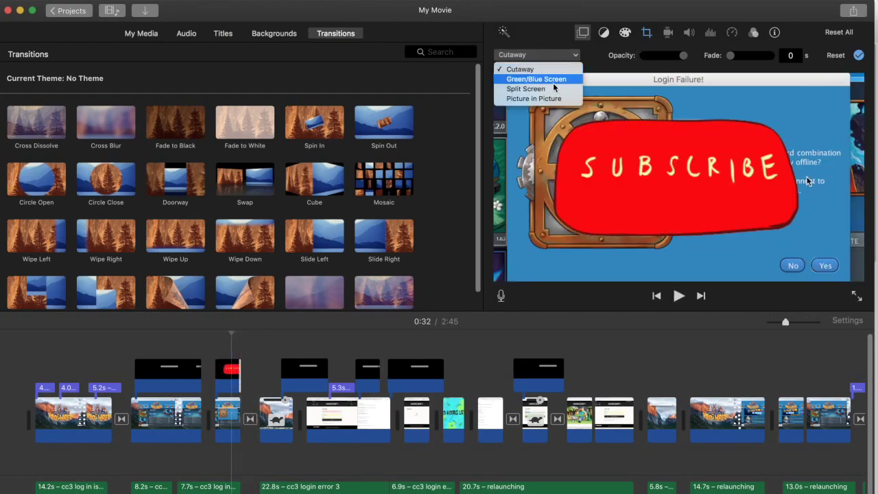
click(553, 99)
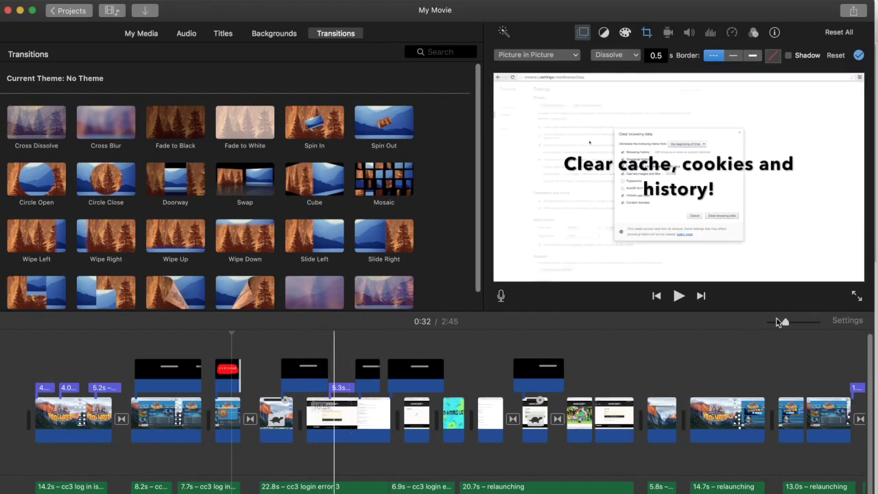
click(228, 369)
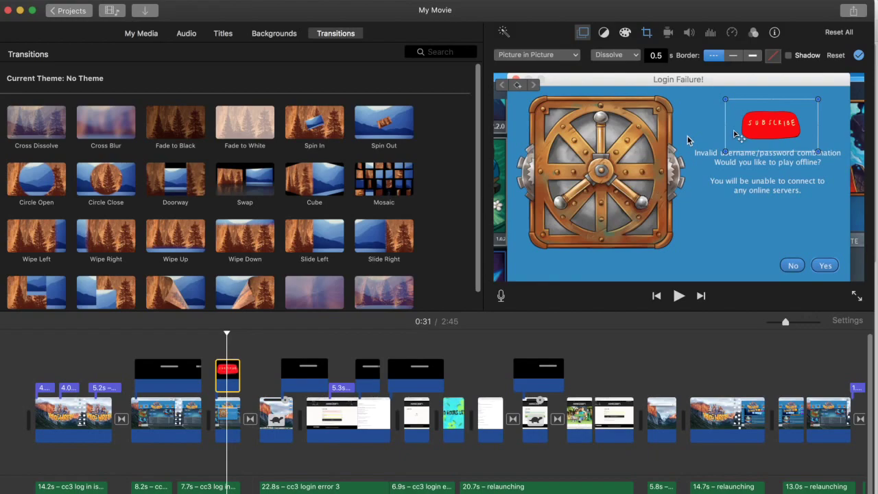
- Enlarge the SUBSCRIBE overlay into the top-right corner and set the playhead just before it
drag(726, 151, 758, 112)
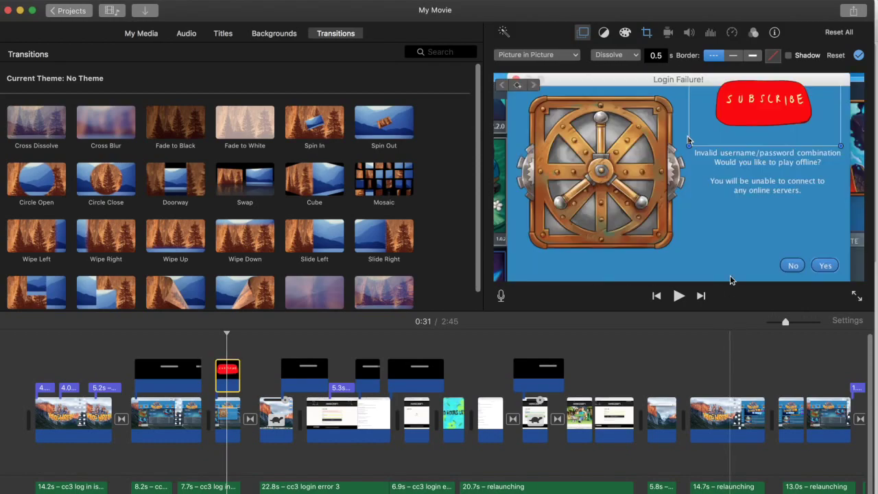
click(238, 388)
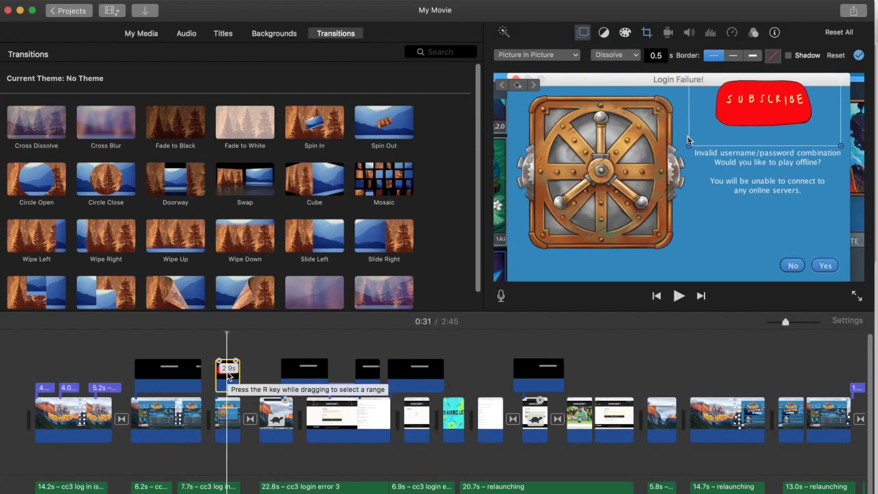
click(214, 347)
- Play back the SUBSCRIBE overlay over the Login Failure scene, then reselect it to view crop settings
key(XF86AudioRaiseVolume)
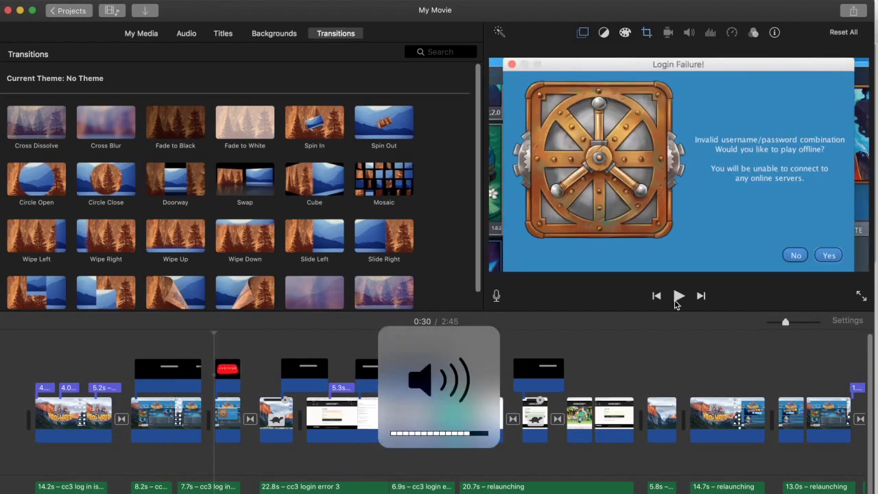
click(677, 300)
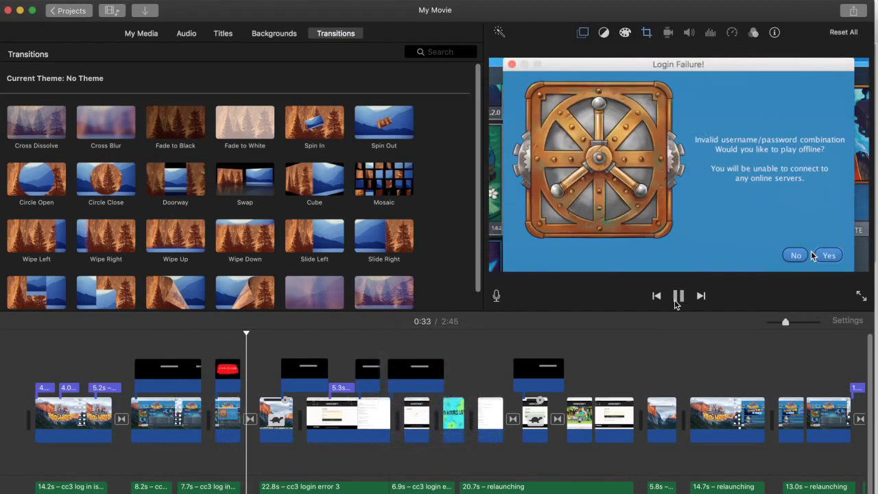
key(space)
click(233, 374)
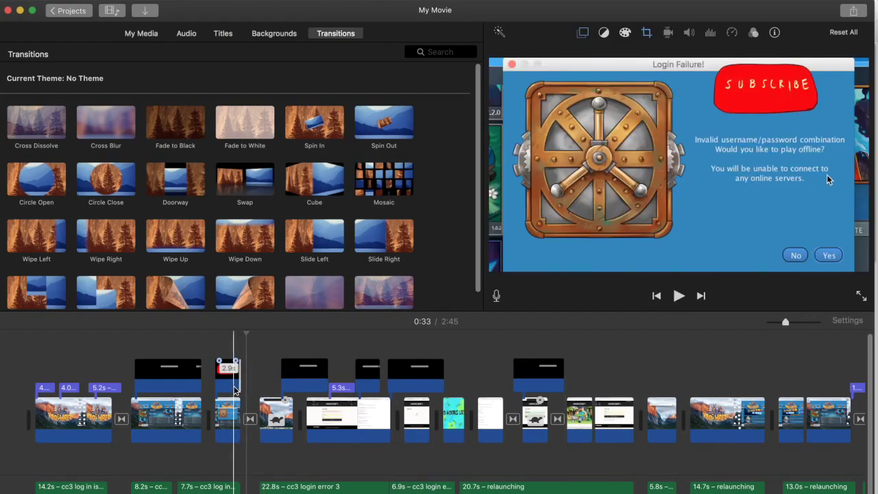
click(648, 34)
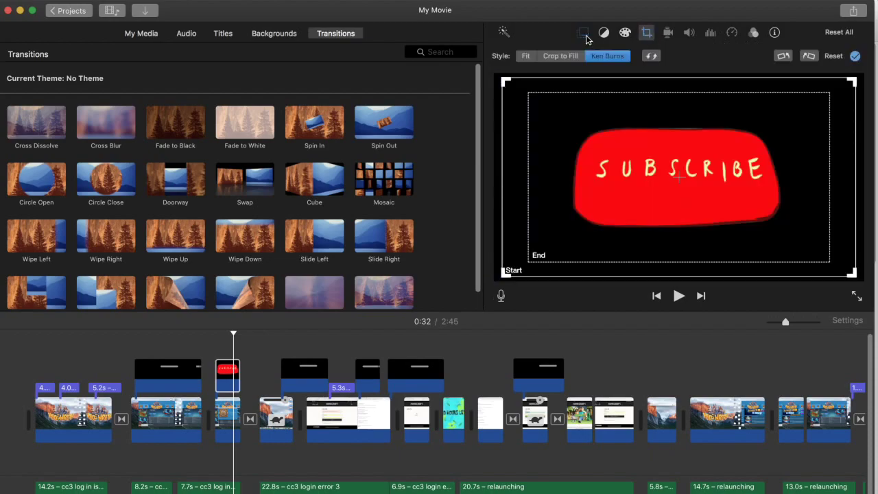
- Keep the overlay's Dissolve transition at 0 seconds and turn on its drop shadow
click(583, 34)
click(616, 56)
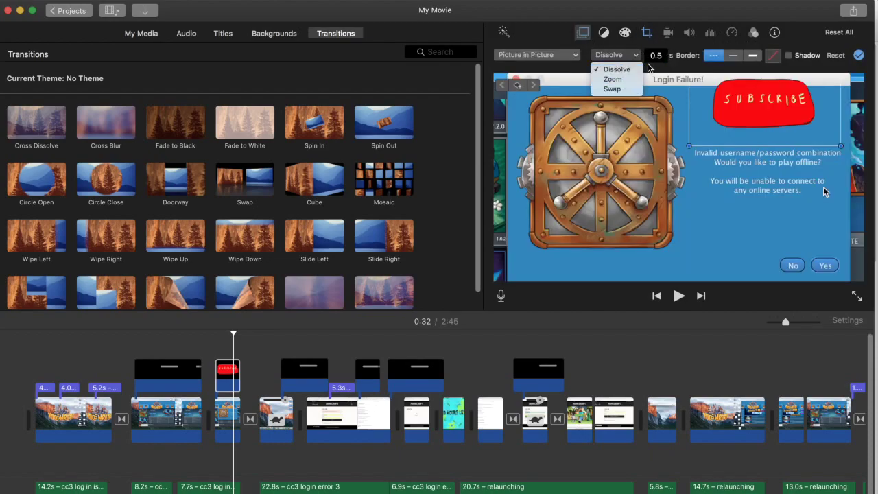
click(649, 67)
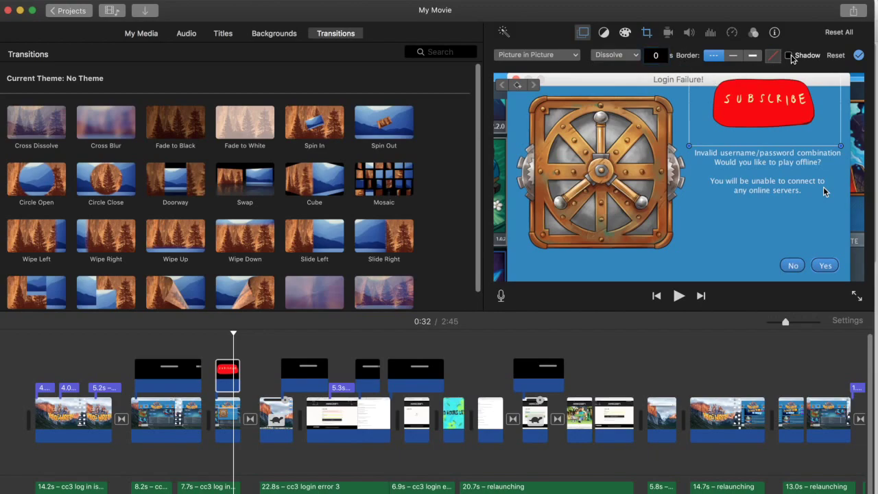
click(790, 56)
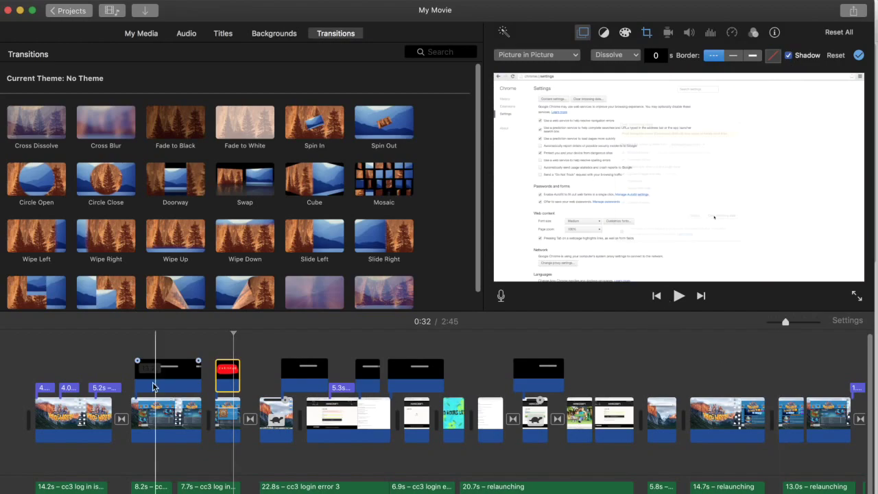
click(227, 361)
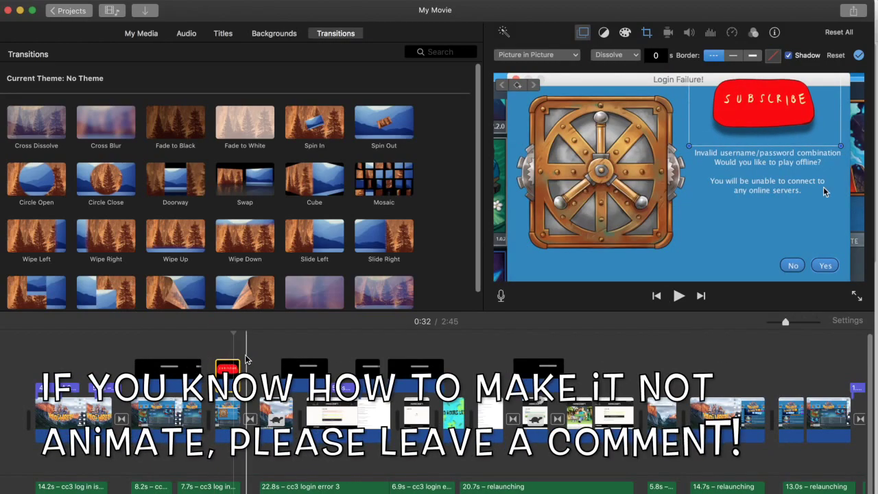
- Extend the SUBSCRIBE overlay from 2.9 to 3.9 seconds and preview it over the scene
click(637, 62)
click(613, 75)
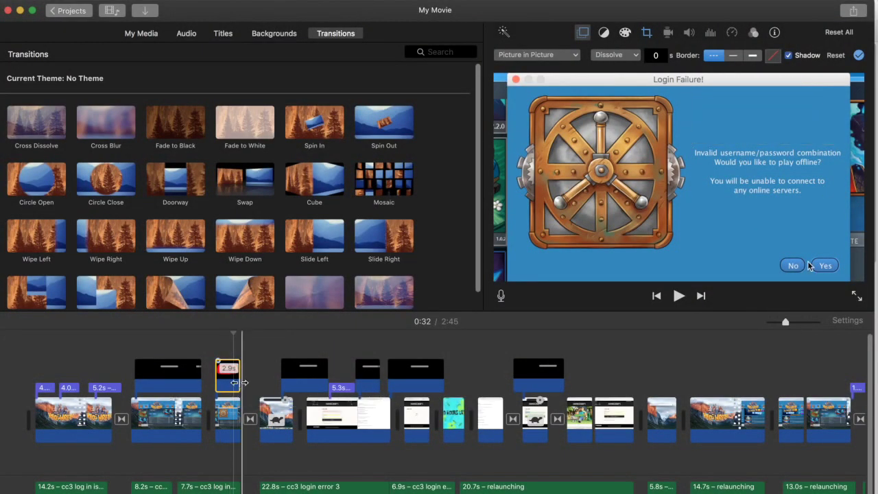
drag(238, 389, 257, 386)
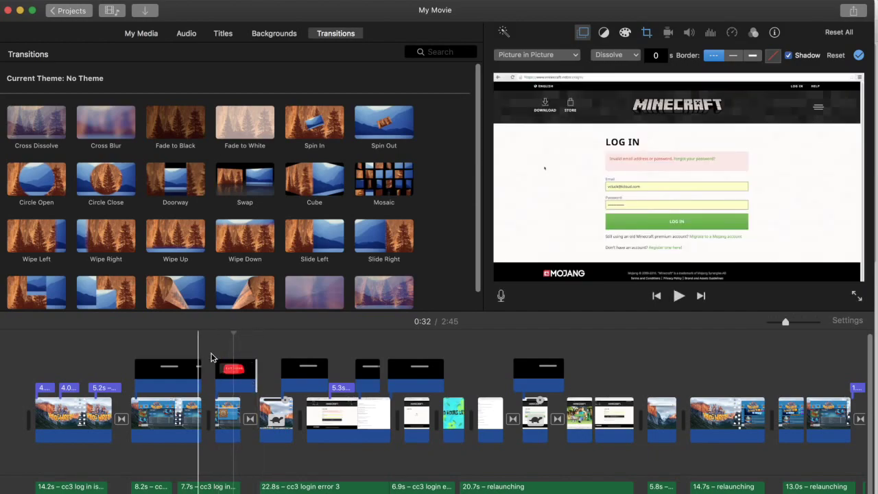
click(215, 351)
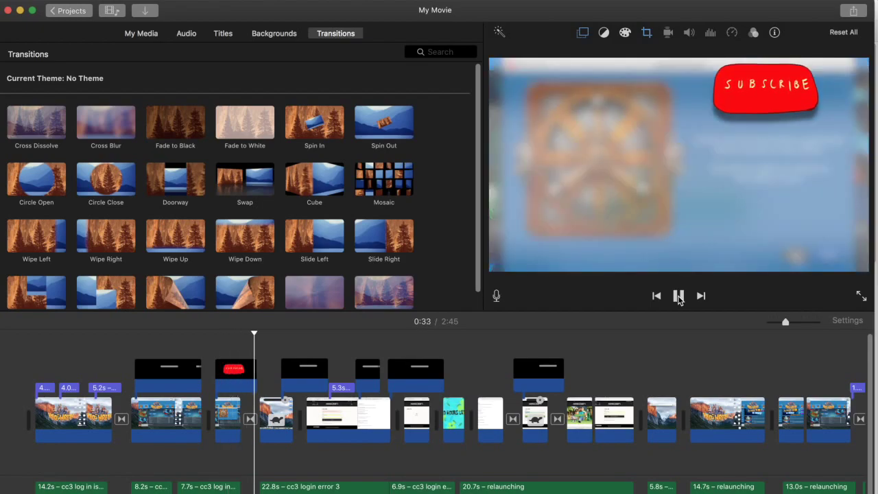
click(679, 296)
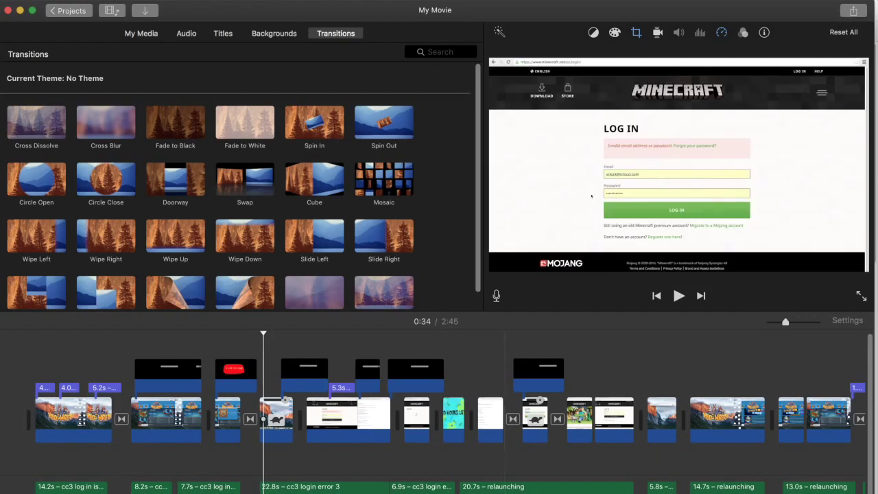
mouse_move(331, 492)
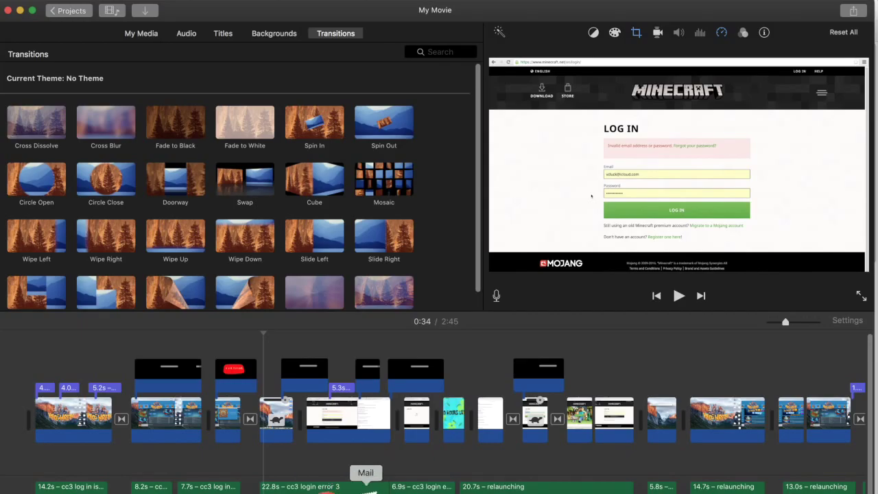
- In Chrome's YouTube tab, open Video Manager and edit the Crazy Craft log in error video
click(333, 491)
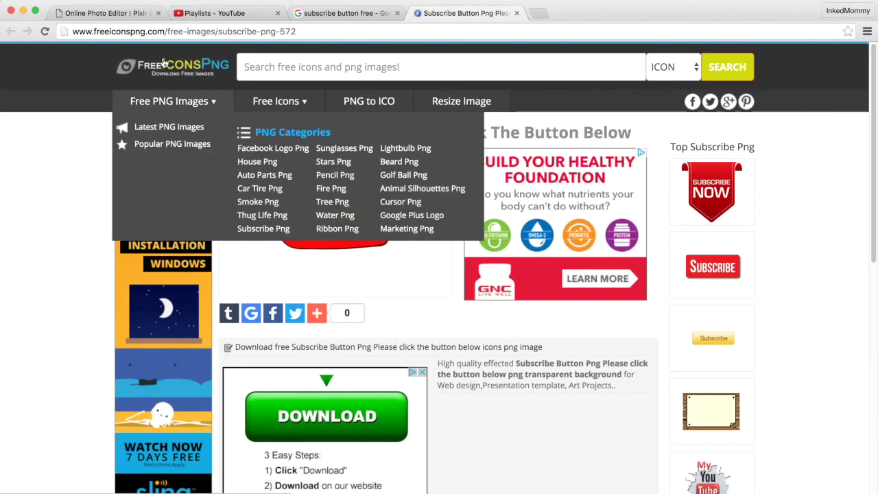
click(219, 13)
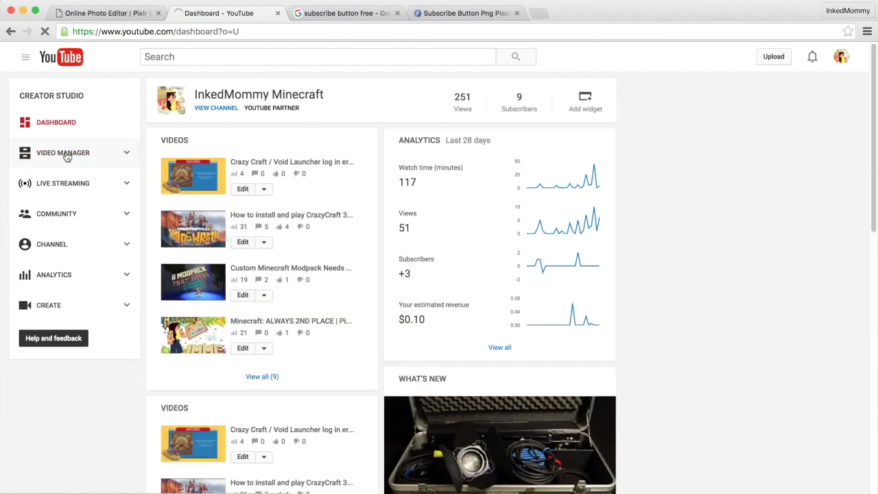
click(67, 155)
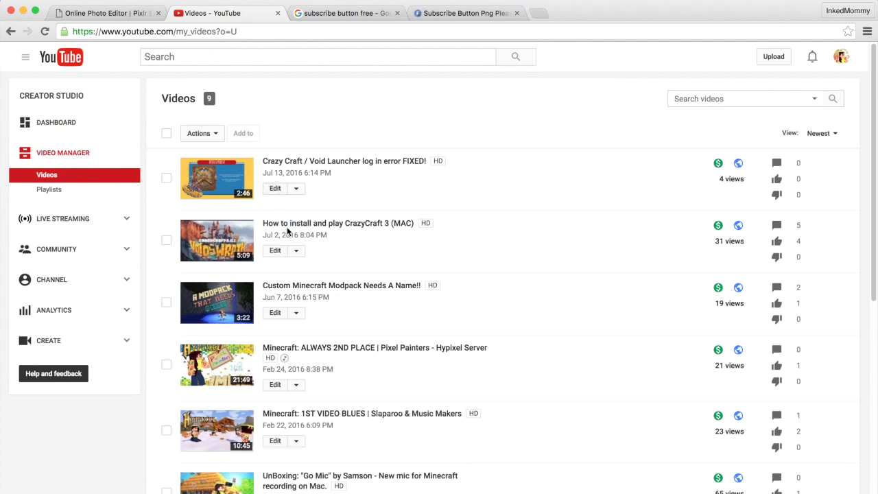
click(277, 188)
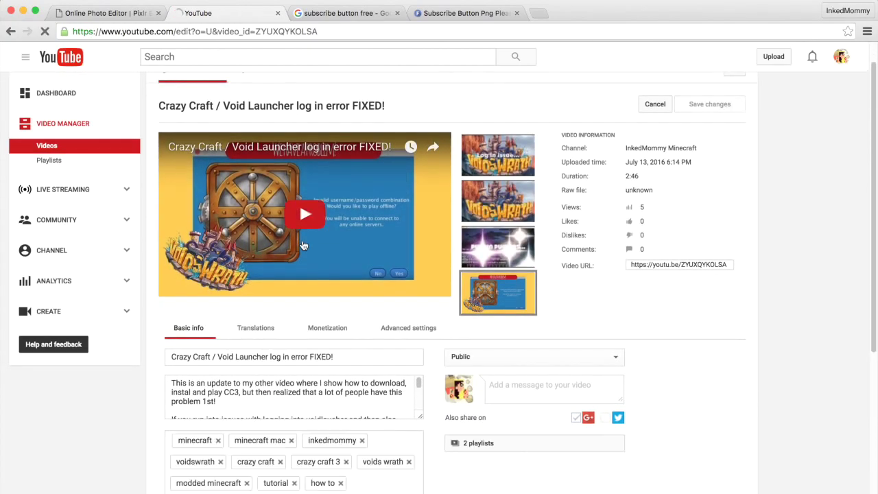
- In the annotations editor, pause the video and add a Spotlight annotation
click(406, 98)
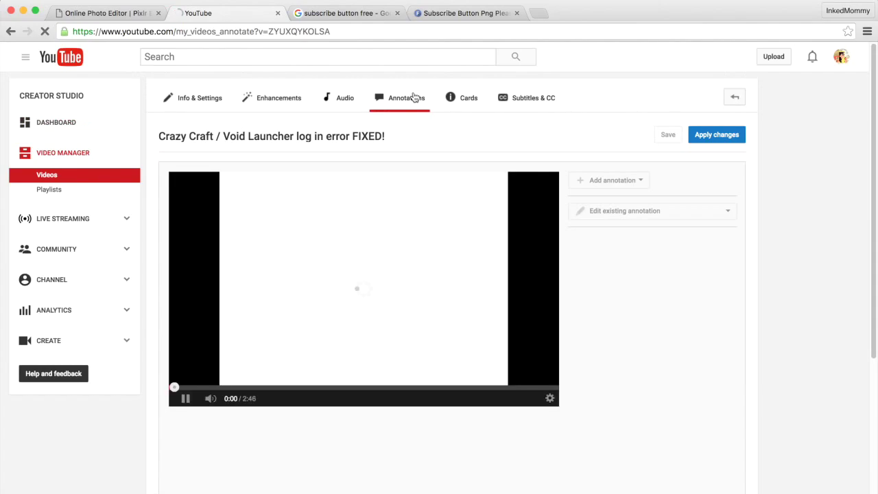
scroll(690, 360, down, 2)
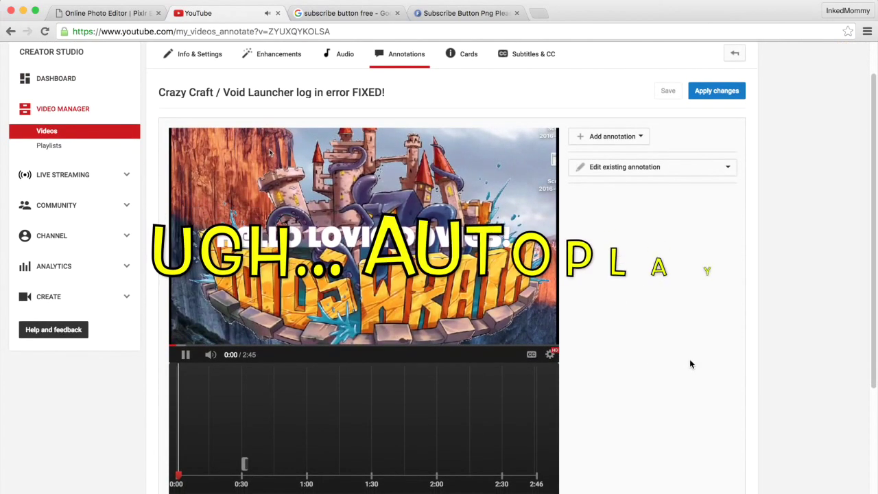
click(478, 256)
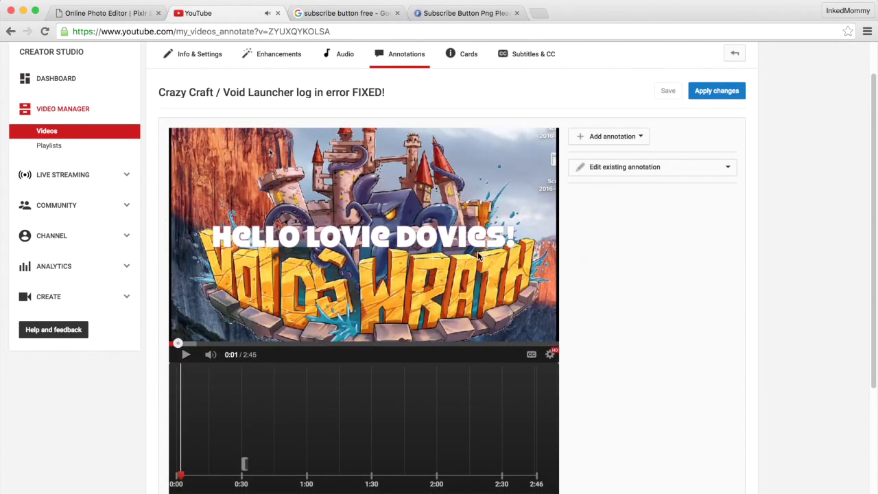
click(618, 137)
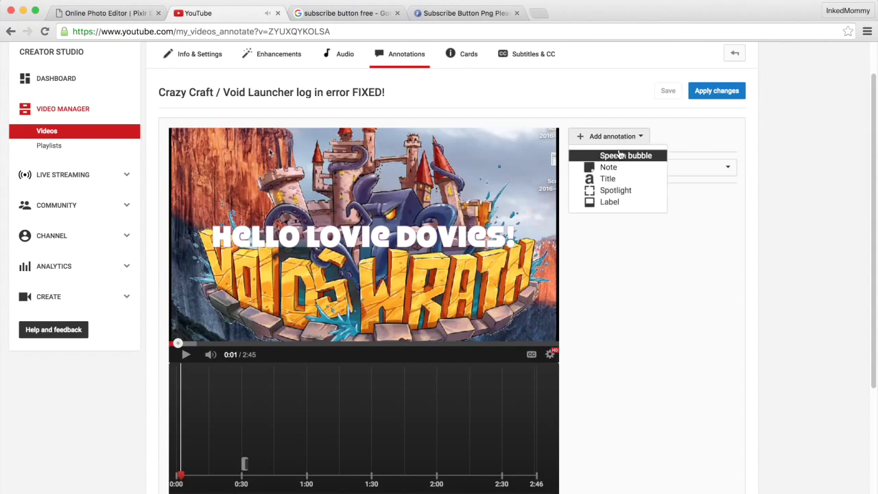
click(610, 190)
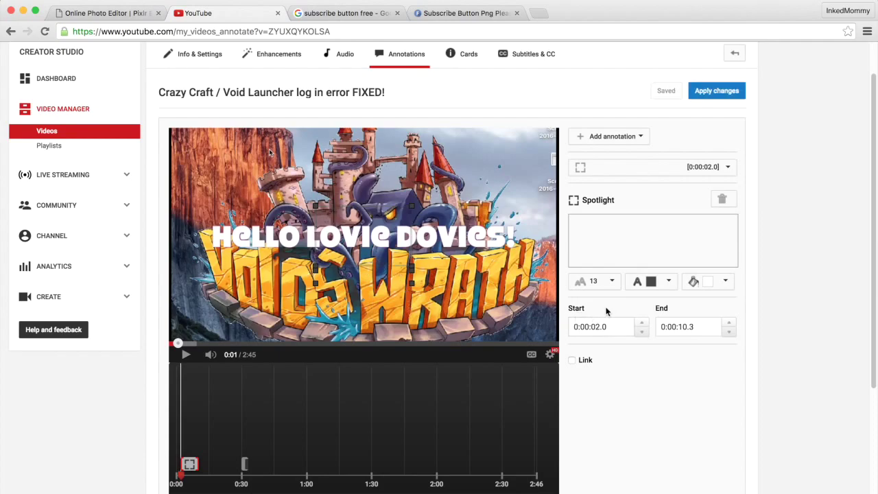
- Give the Spotlight a transparent background, shift it left, and scrub to about 0:50
click(725, 282)
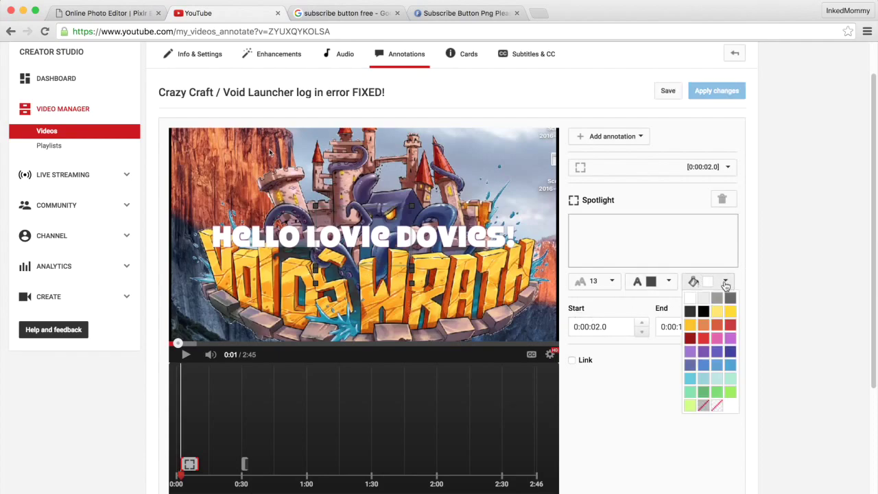
click(717, 406)
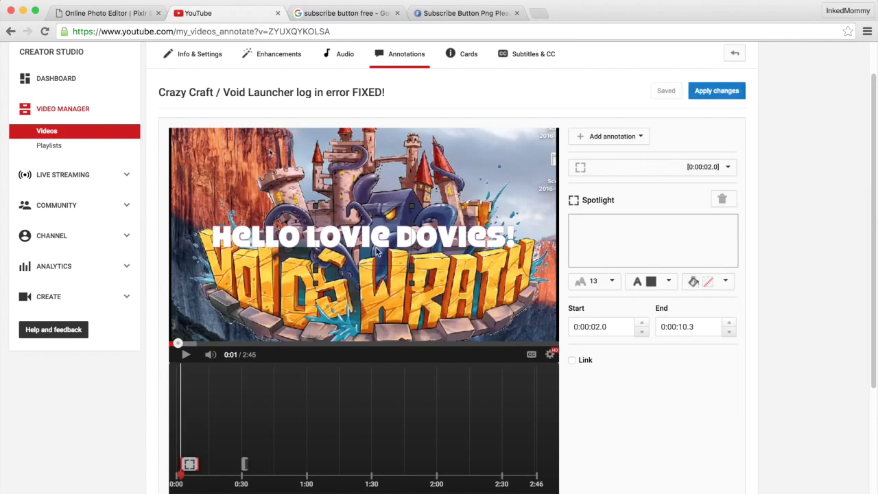
drag(376, 253, 291, 253)
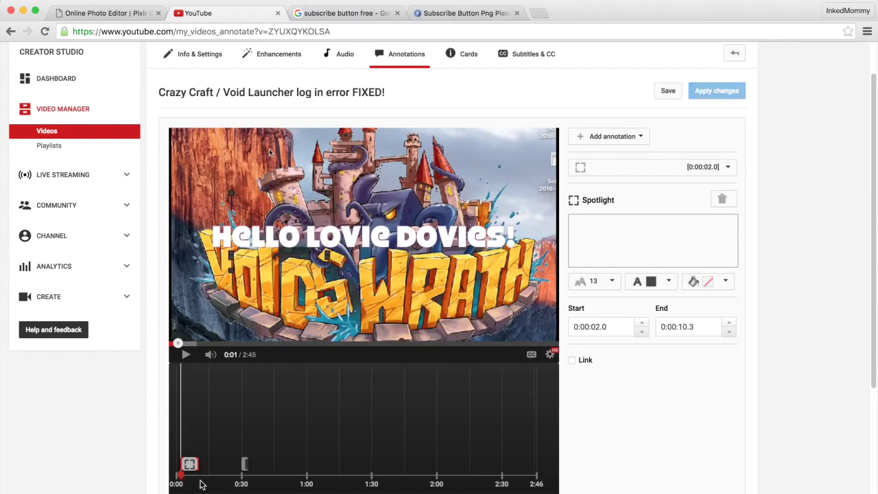
drag(181, 473, 332, 476)
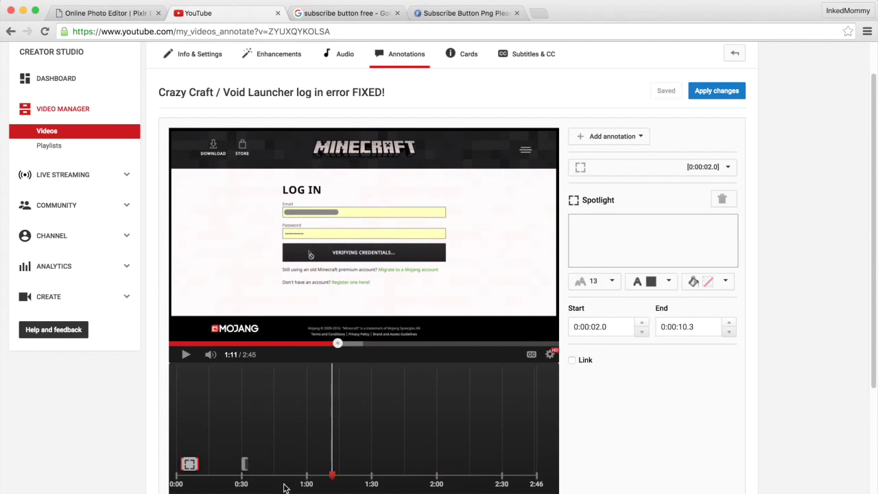
- Pause at the Minecraft login screen and move the Spotlight to start at 0:01:09.3
drag(336, 473, 323, 475)
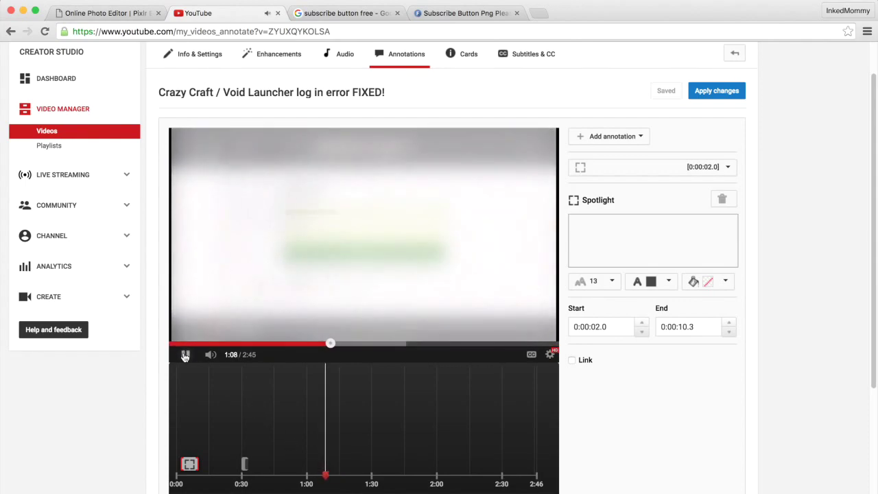
click(185, 355)
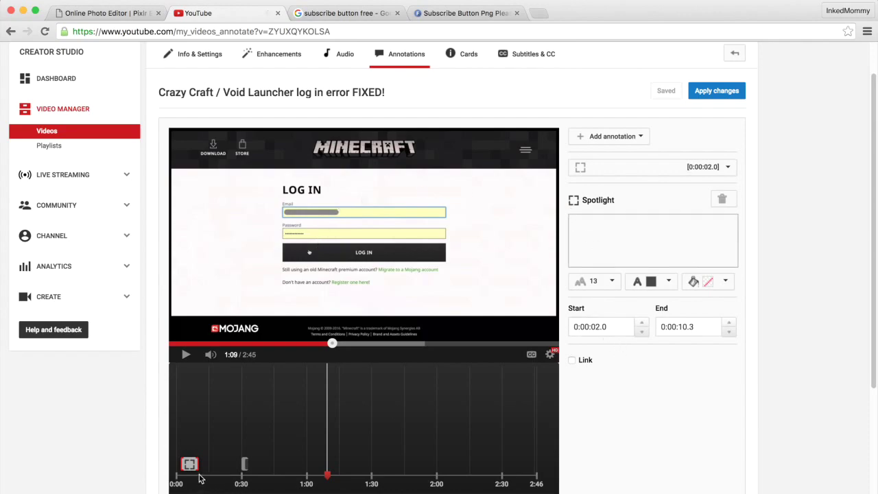
drag(189, 464, 335, 464)
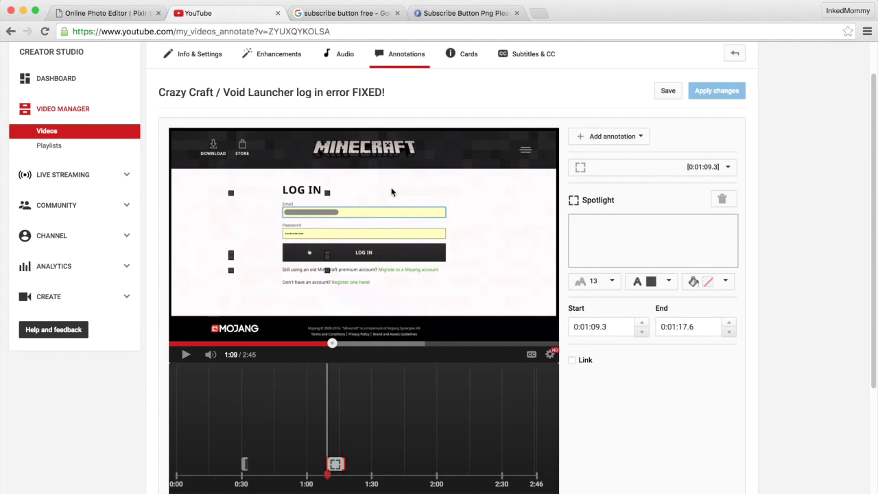
click(389, 245)
- Make the Spotlight white, fit it wider and shorter over the MINECRAFT logo, then play to check
click(388, 247)
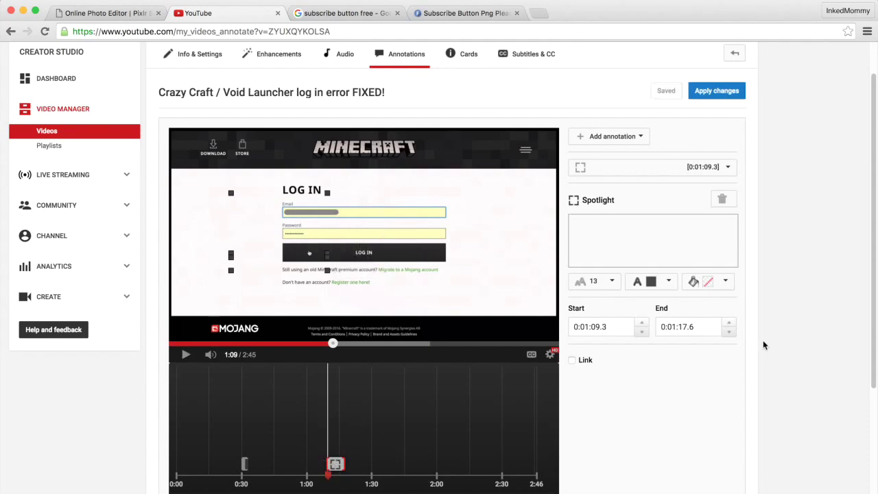
click(726, 281)
click(693, 298)
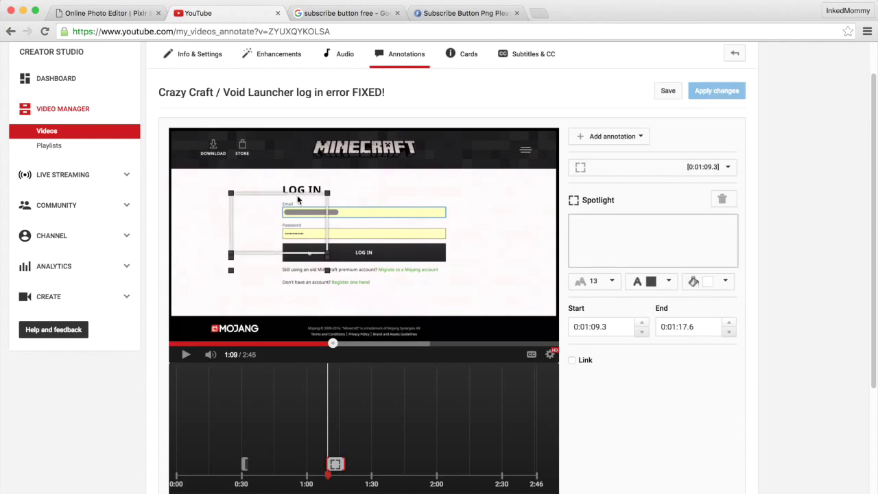
drag(274, 215, 351, 157)
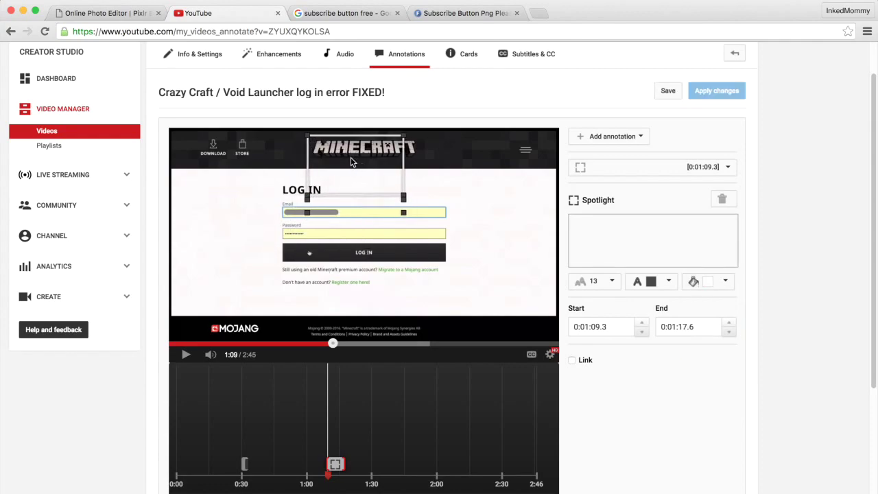
drag(405, 199, 424, 164)
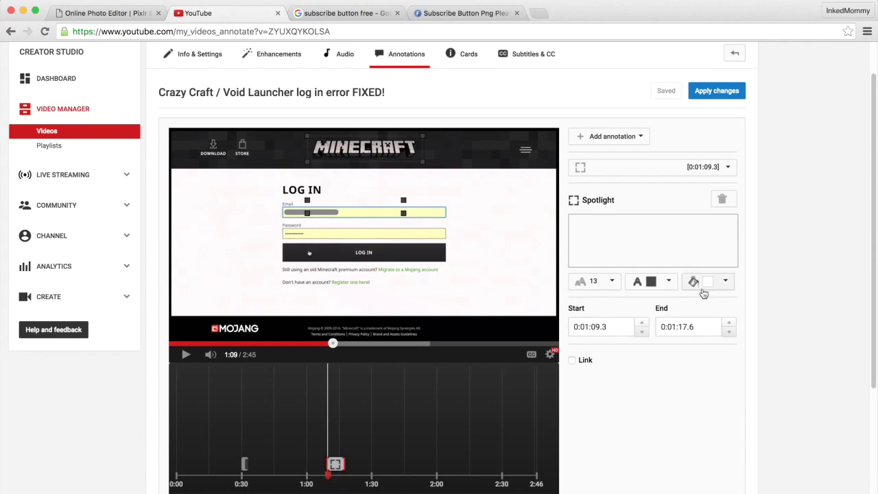
click(185, 357)
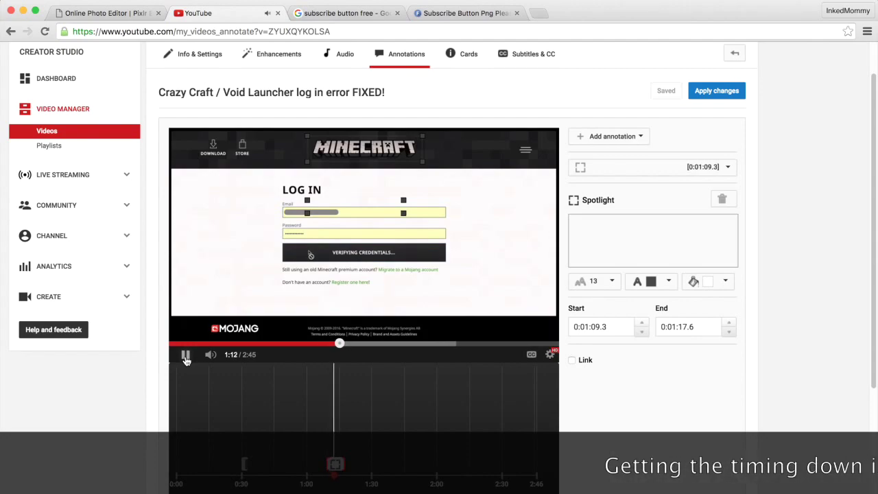
- End the Spotlight at 0:01:14.6, restore its transparent background, and preview from 1:06
click(186, 357)
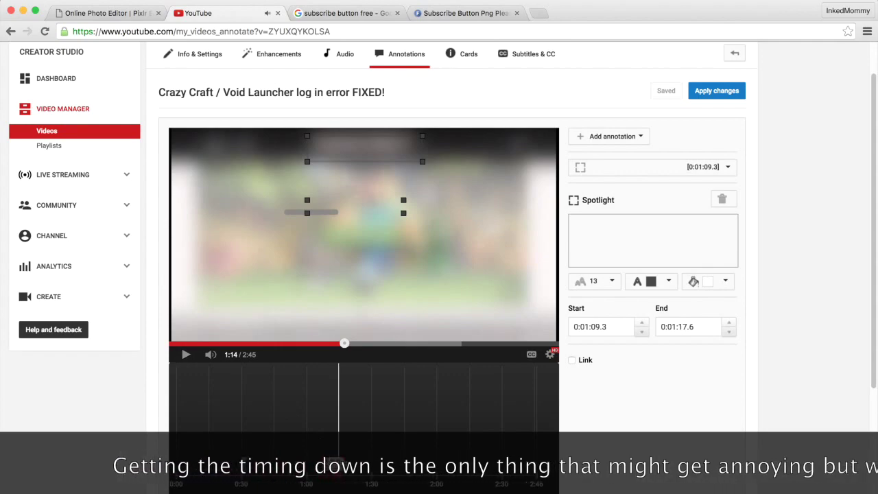
drag(338, 457, 334, 461)
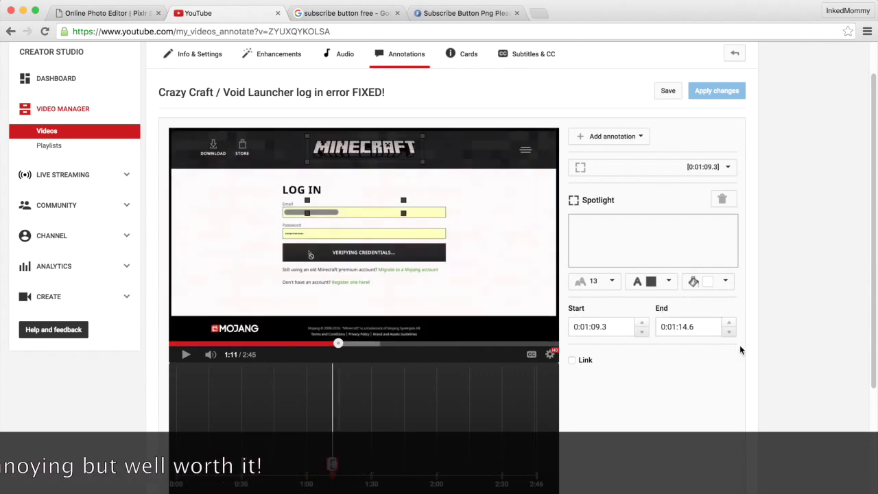
click(694, 282)
click(718, 406)
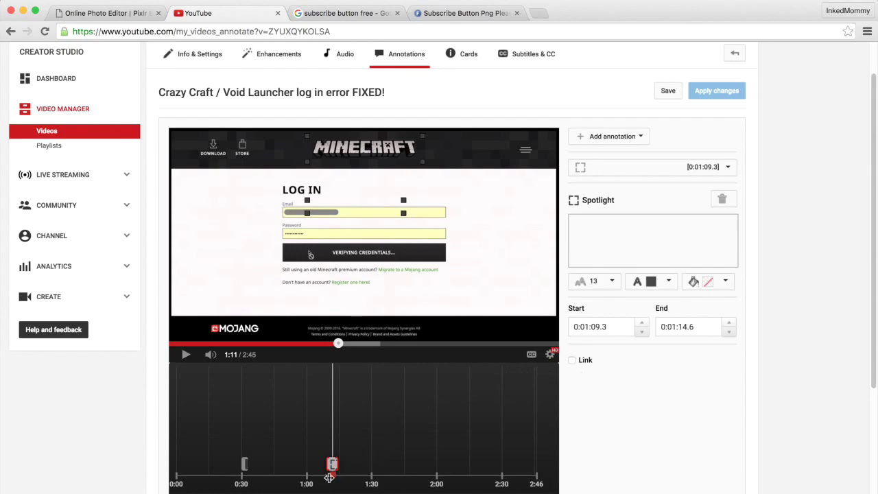
click(322, 475)
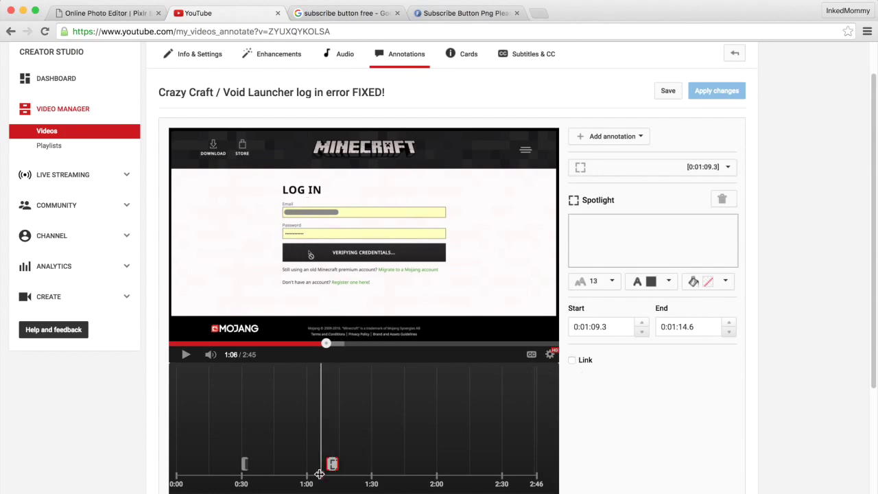
click(186, 355)
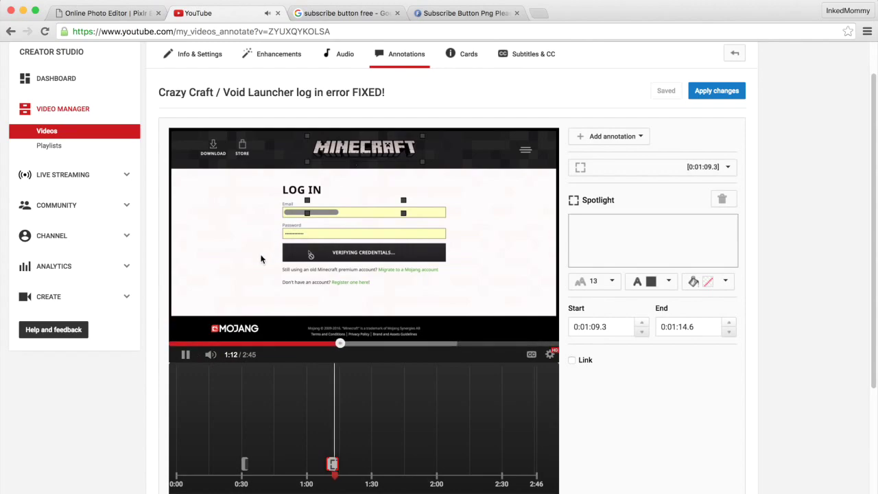
- Pause, enable a Subscribe-type link on the Spotlight, and click into the user-name field
key(space)
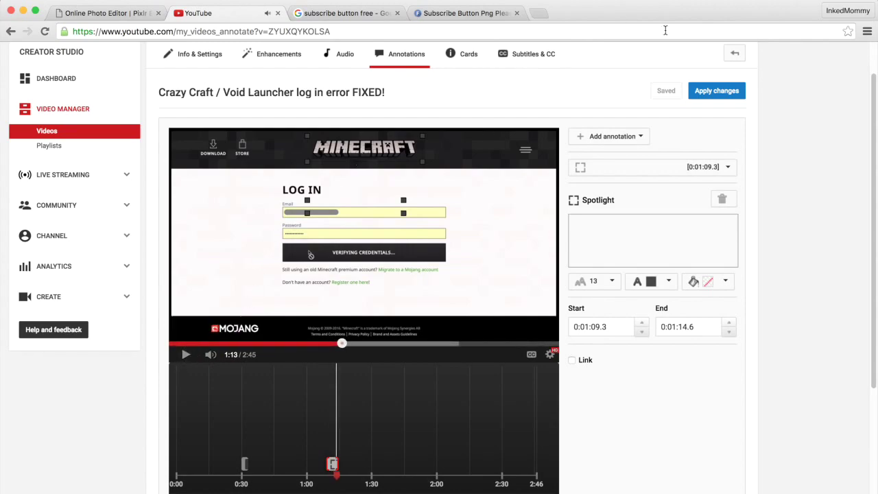
click(574, 362)
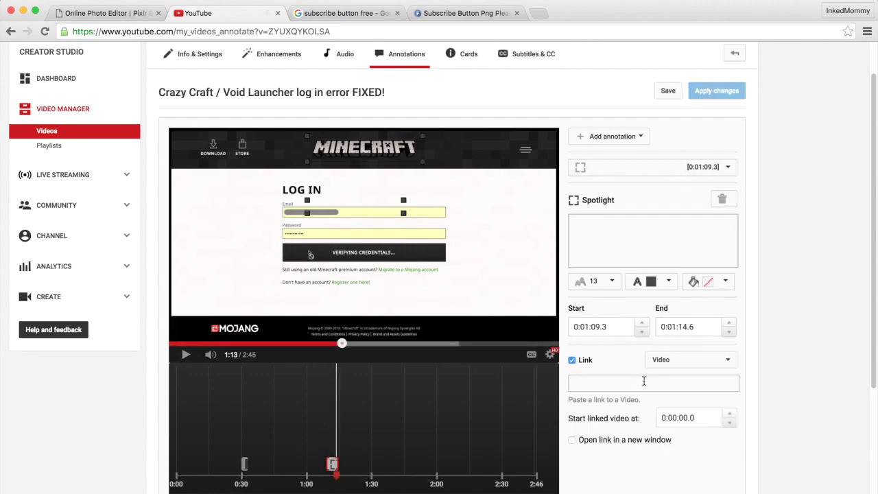
click(690, 363)
click(679, 443)
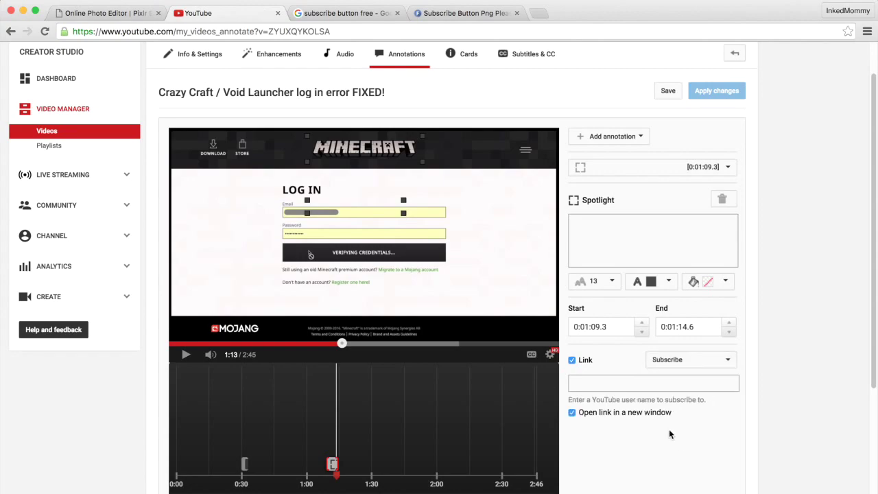
click(636, 381)
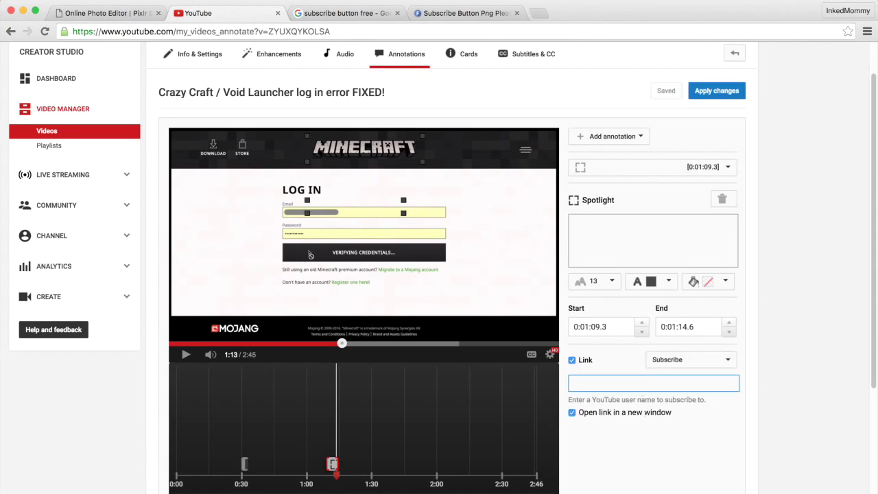